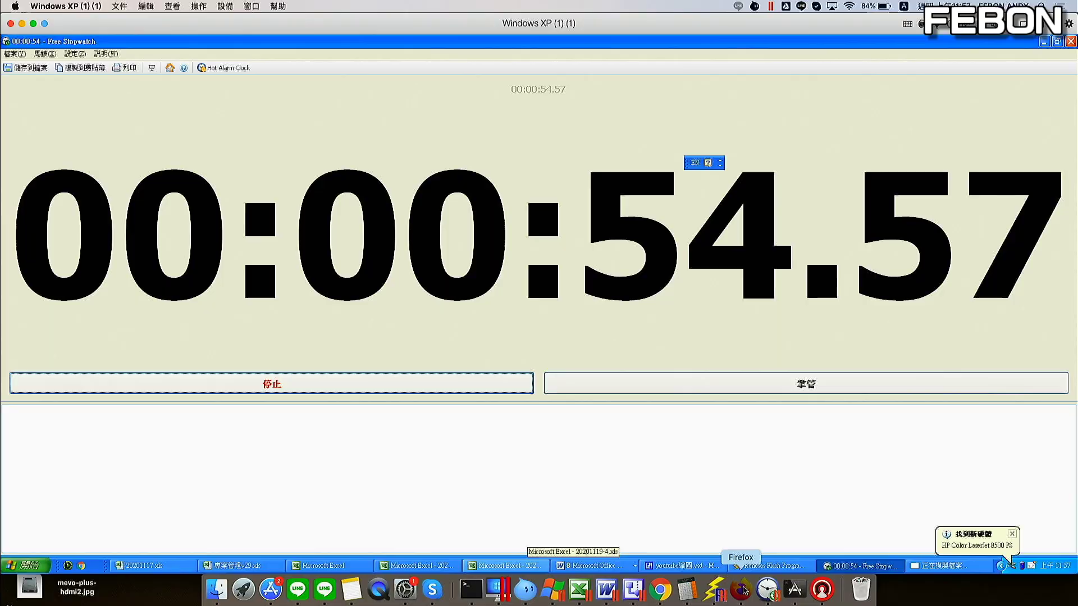
# Bring Firefox forward to show the Facebook post on the 800 ms Streaming Bridge delay
pyautogui.click(742, 591)
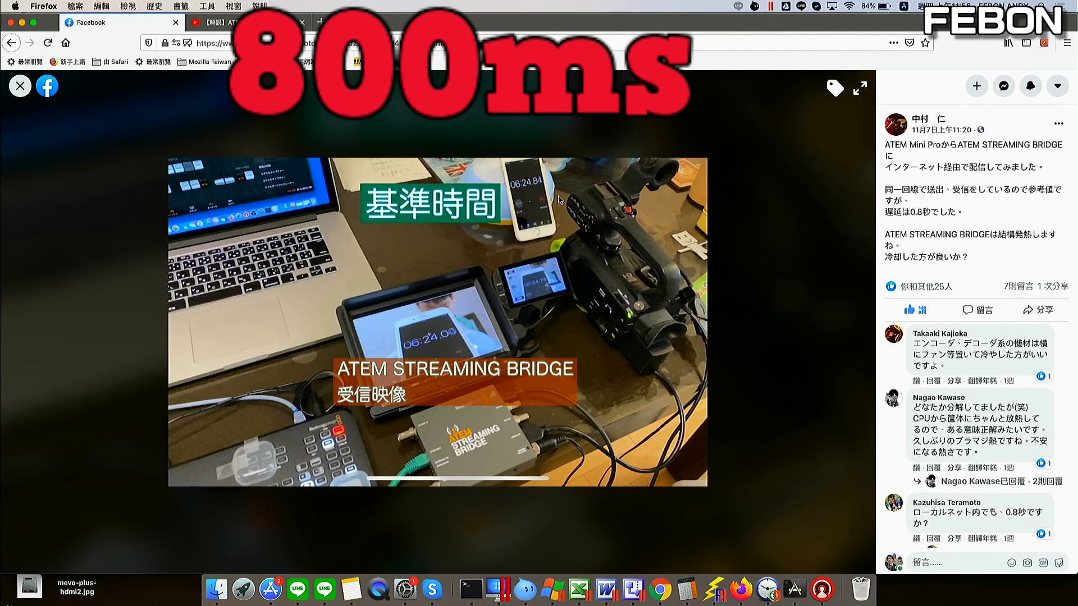
# Switch to the browser tab with the YouTube Streaming Bridge explainer video
pyautogui.hotkey('ctrl', 'Tab')
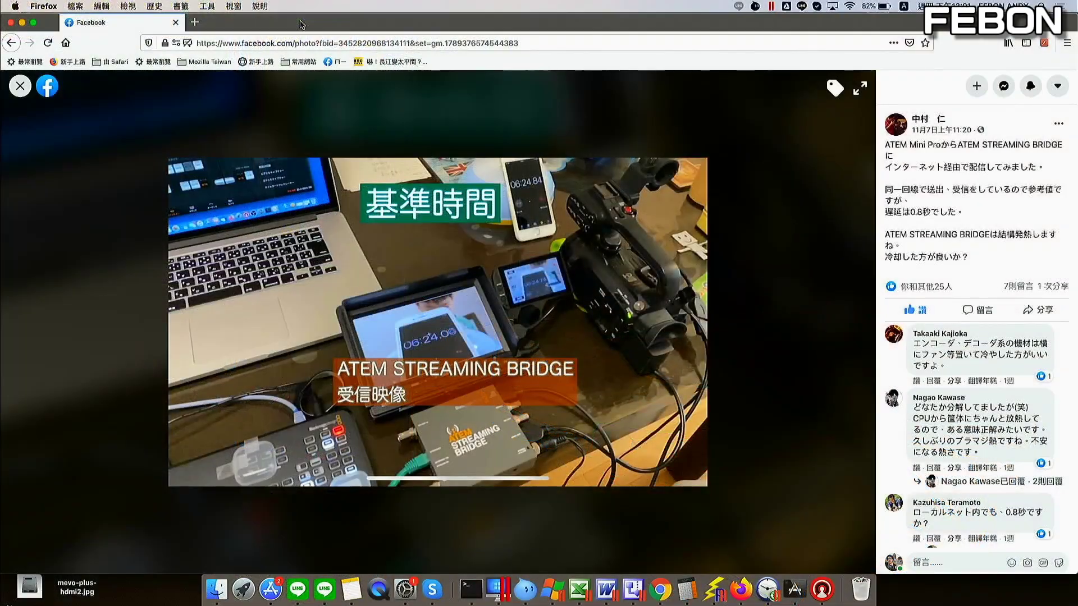
# Launch ATEM Software Control and take the running live stream off air
pyautogui.press('F4')
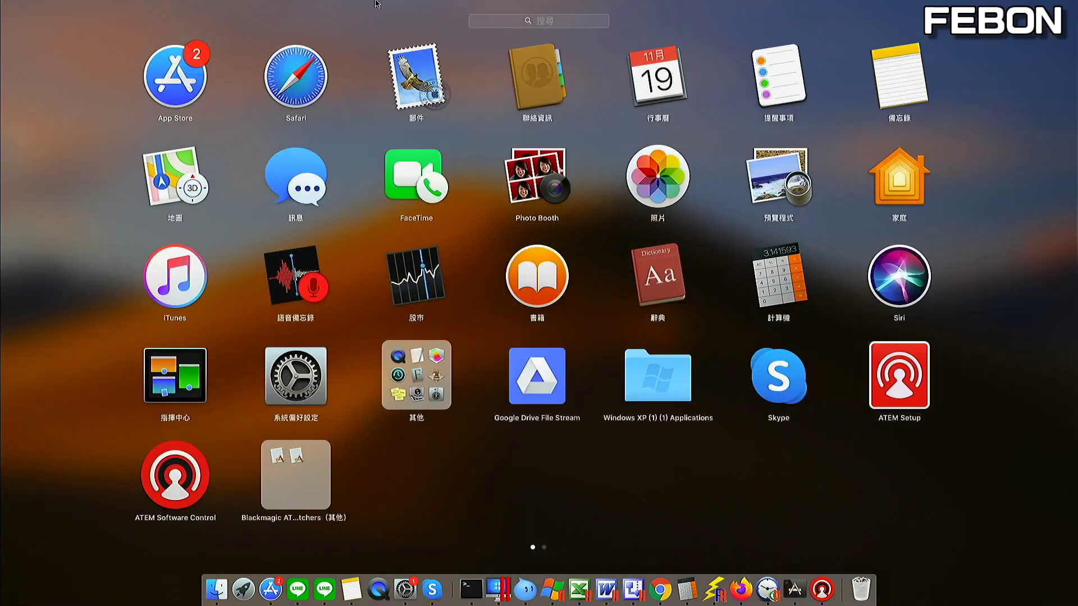
pyautogui.click(149, 448)
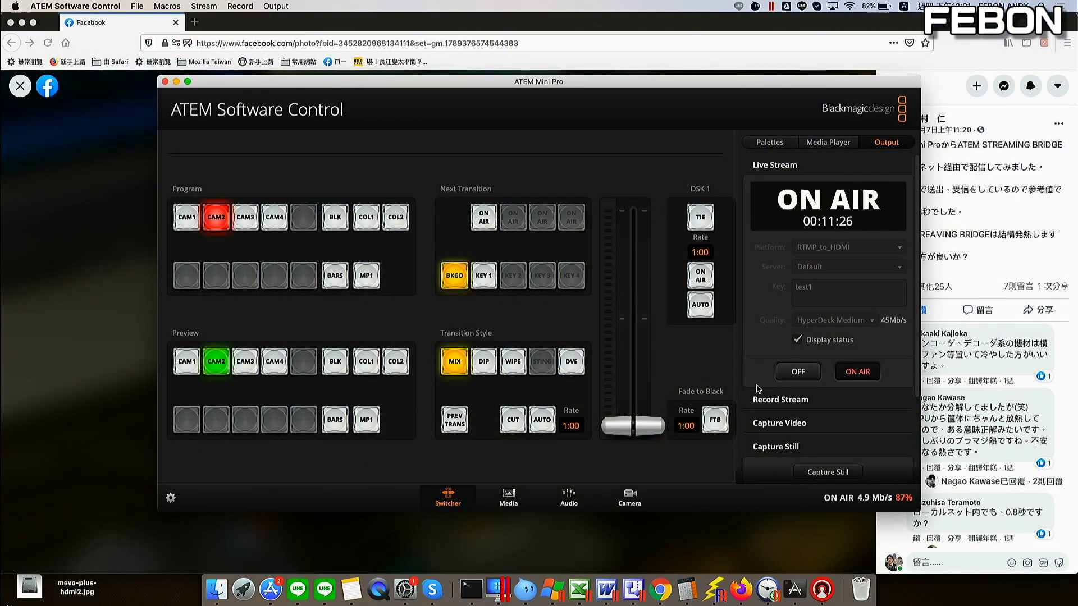
pyautogui.click(858, 376)
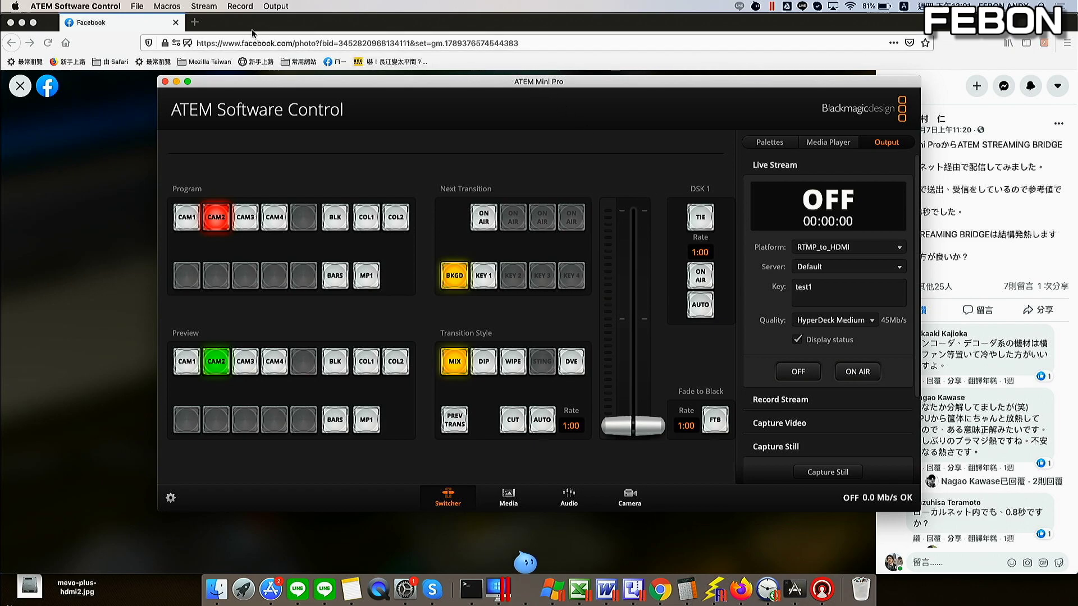
# Load Streaming.xml from Desktop/mac/rtmp-to-hdmi as the streaming settings
pyautogui.click(194, 7)
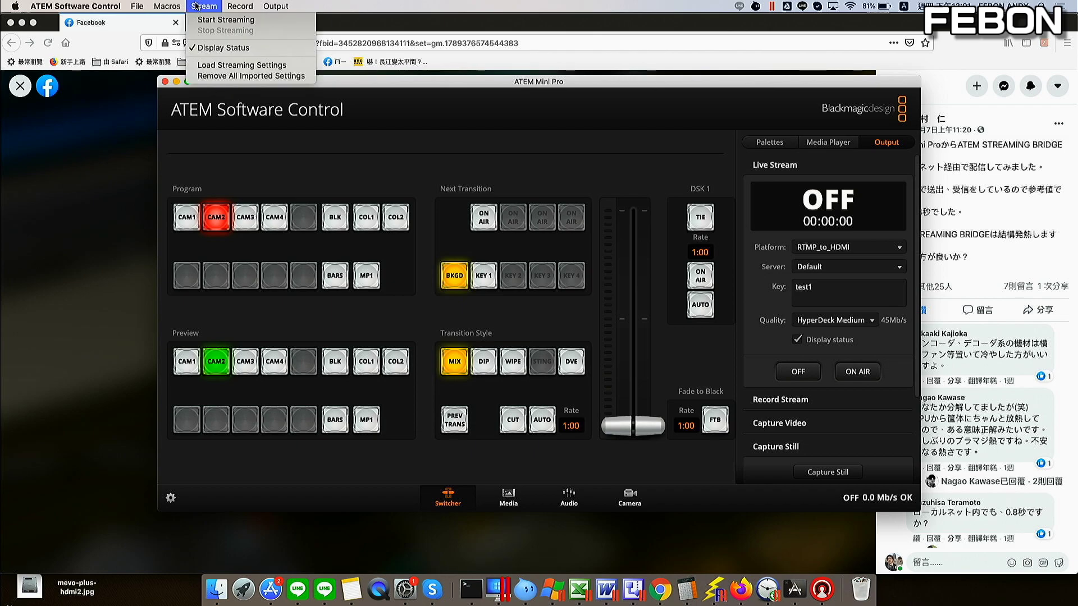
pyautogui.click(211, 66)
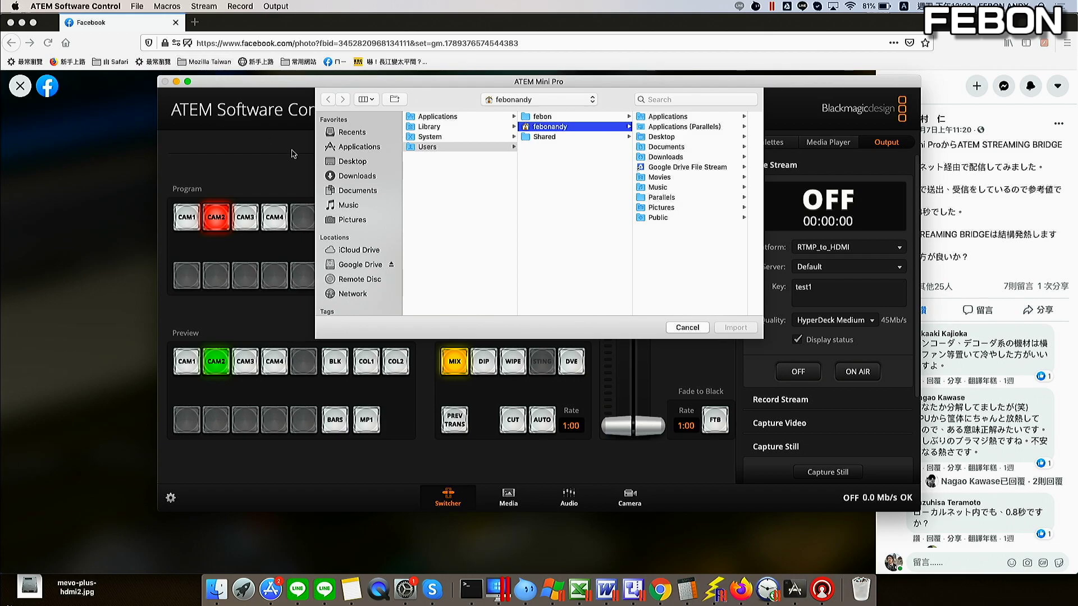
pyautogui.click(341, 161)
pyautogui.click(508, 150)
pyautogui.click(551, 149)
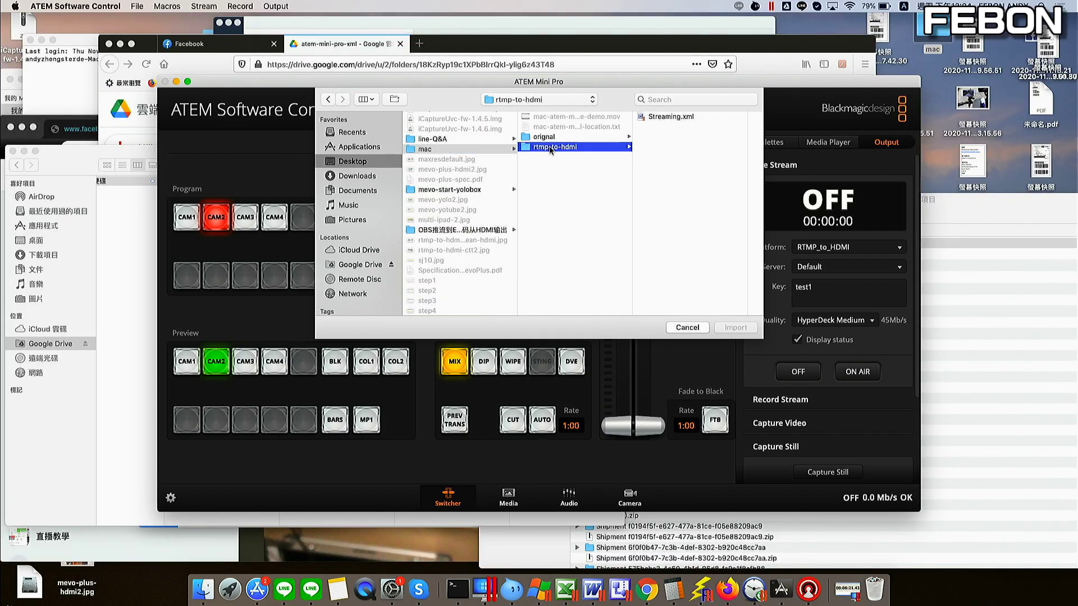
pyautogui.doubleClick(666, 116)
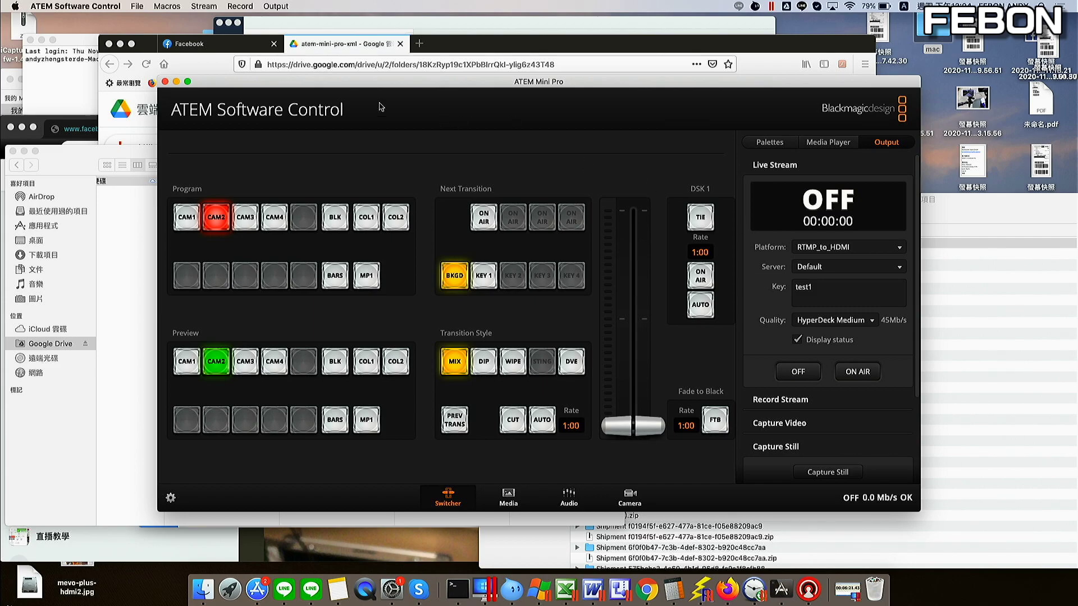
# Quit and relaunch ATEM Software Control
pyautogui.click(165, 81)
pyautogui.press('F4')
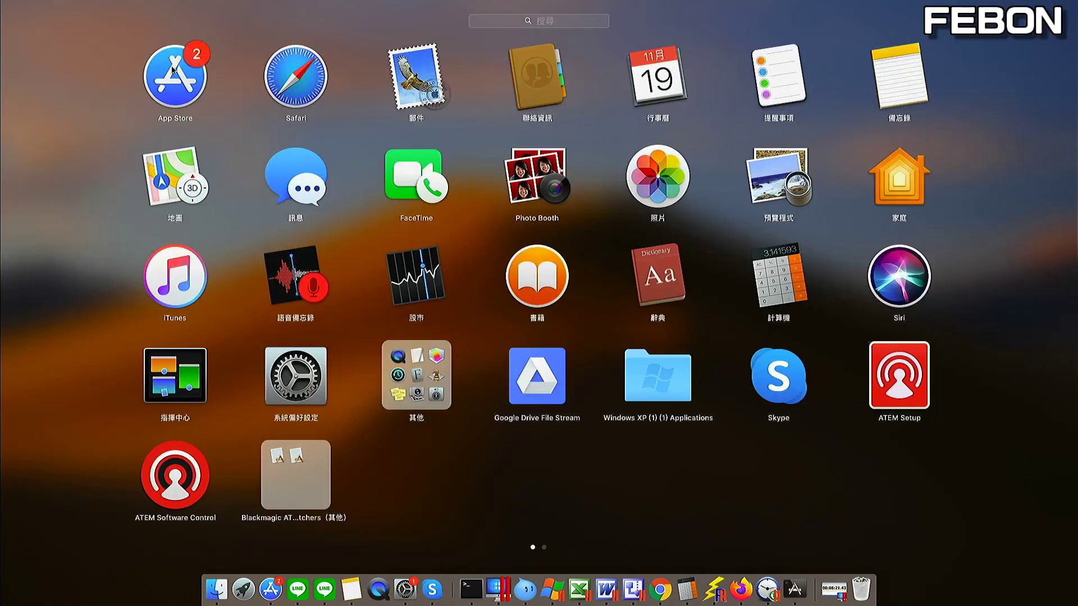
pyautogui.click(159, 472)
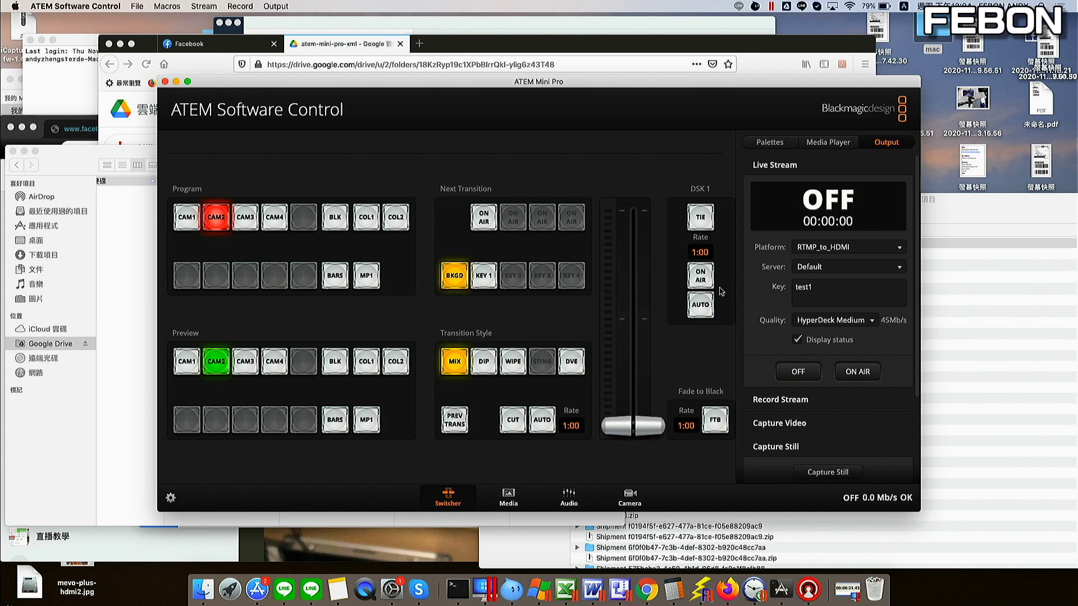
# Keep RTMP_to_HDMI as the platform, set quality to HyperDeck Low, and go on air
pyautogui.click(829, 250)
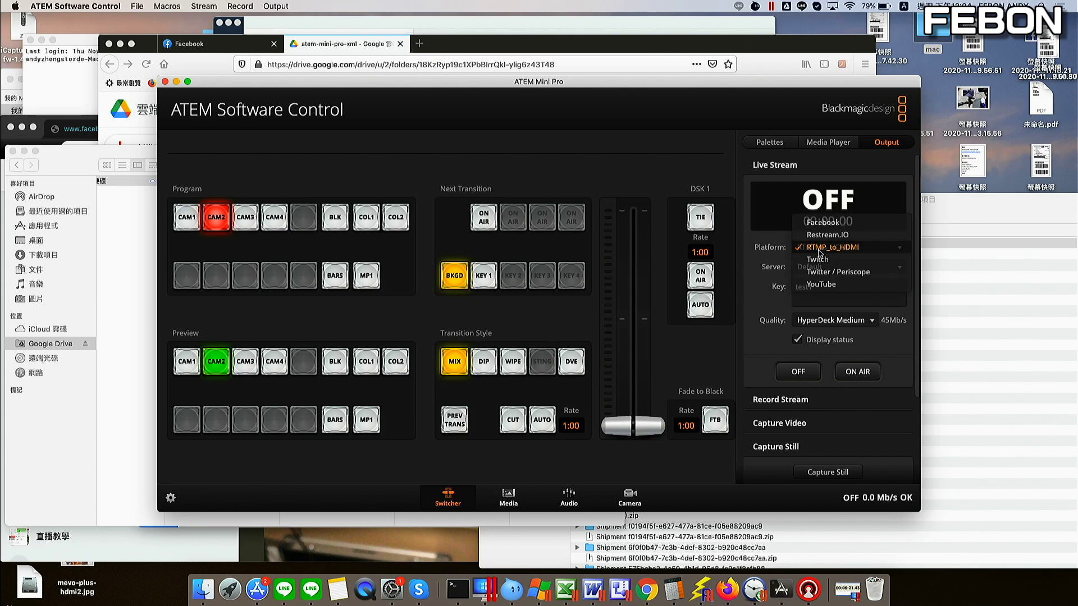
pyautogui.click(818, 249)
pyautogui.write('1')
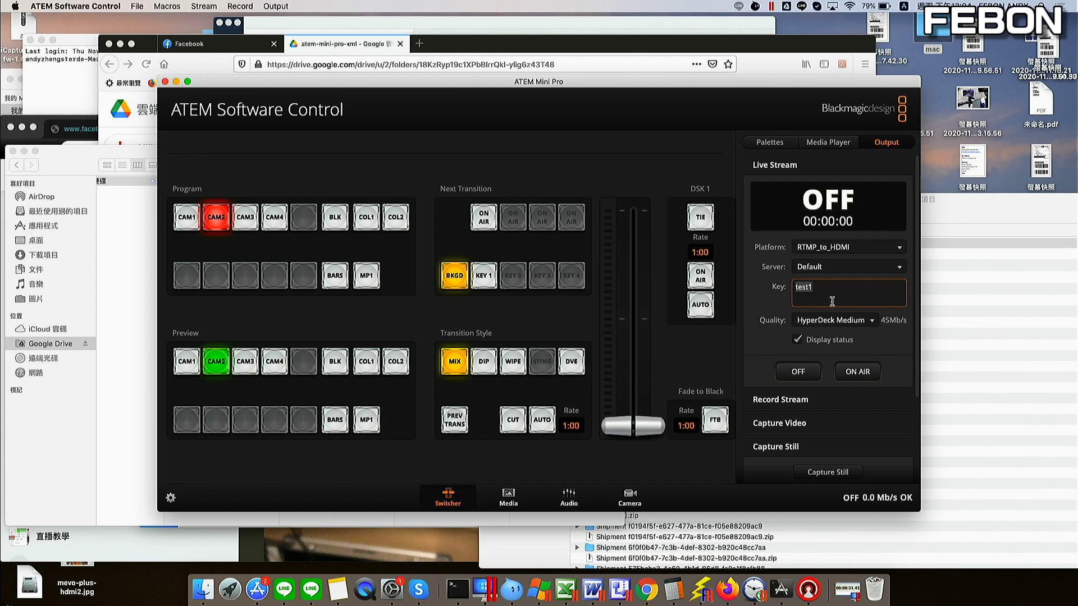
pyautogui.click(860, 324)
pyautogui.click(841, 334)
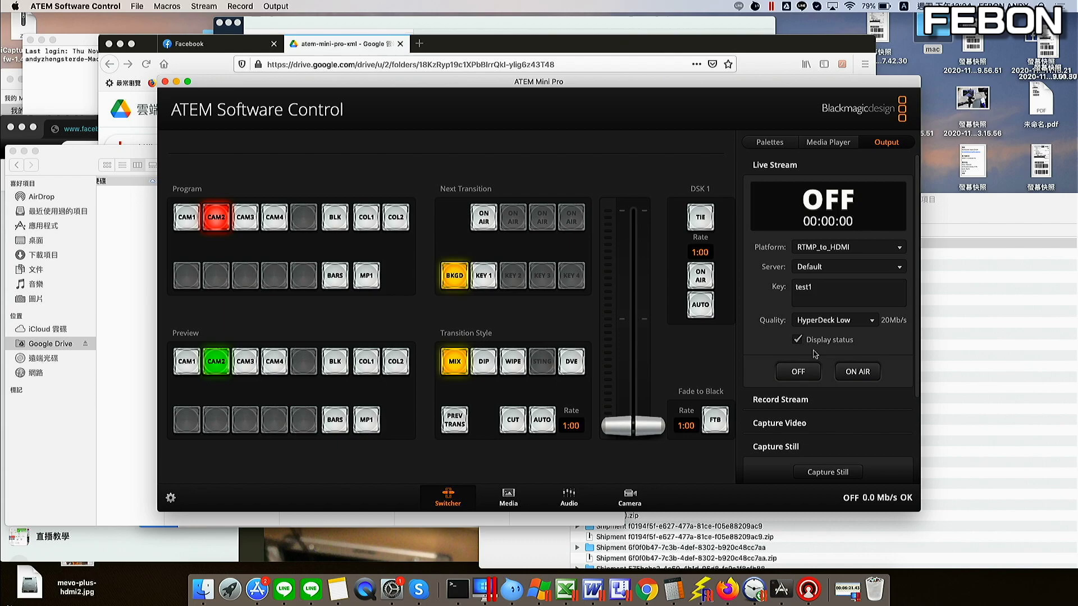
pyautogui.click(851, 377)
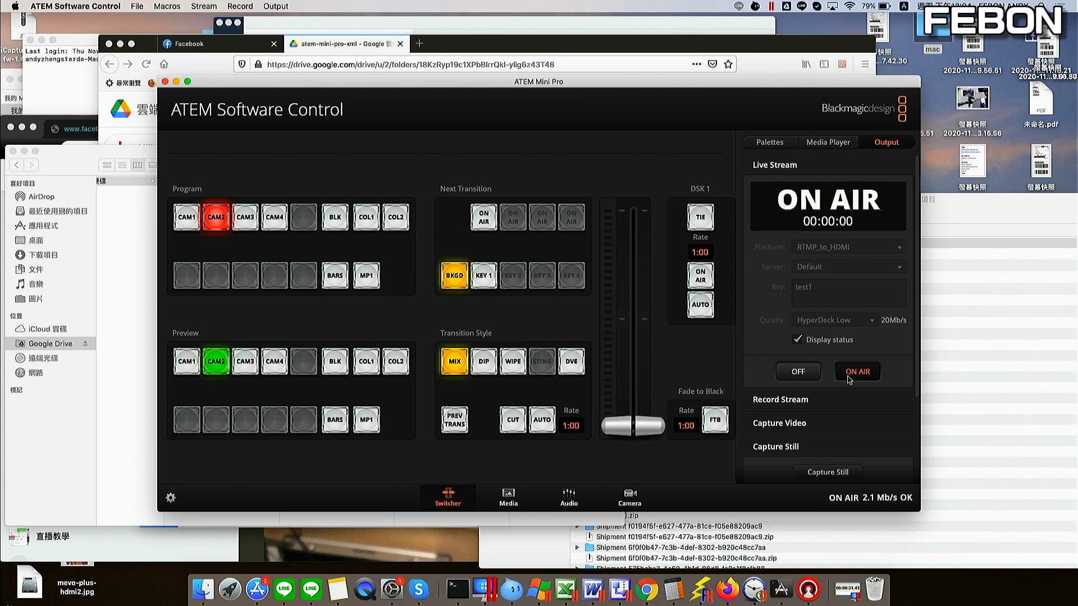
# Turn the RTMP_to_HDMI live stream OFF, dropping output to 0.0 Mb/s
pyautogui.click(801, 374)
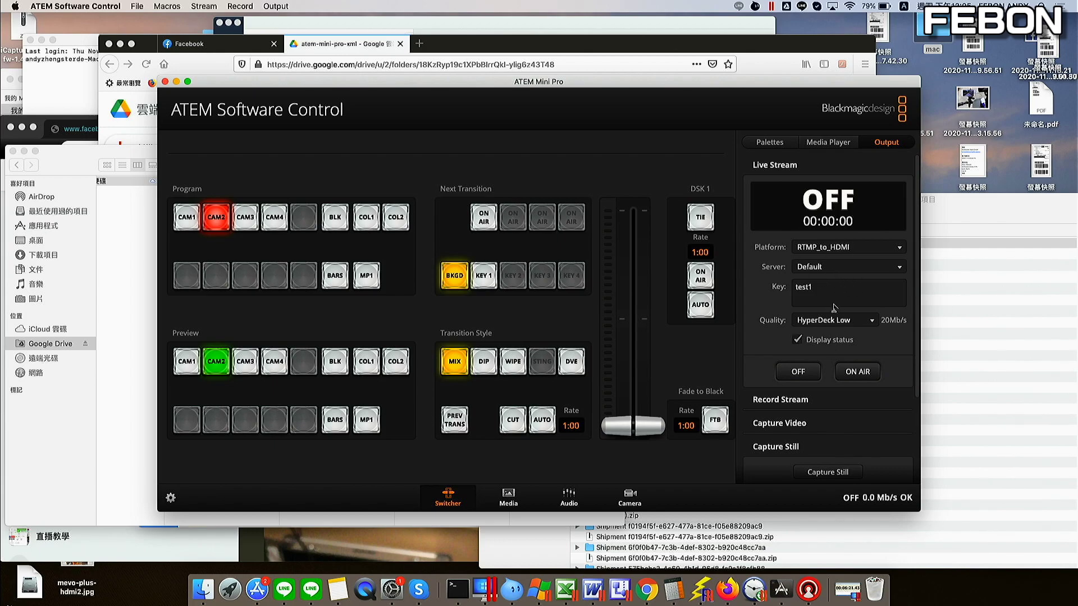
# Go ON AIR again, sending about 3.6 Mb/s
pyautogui.click(846, 373)
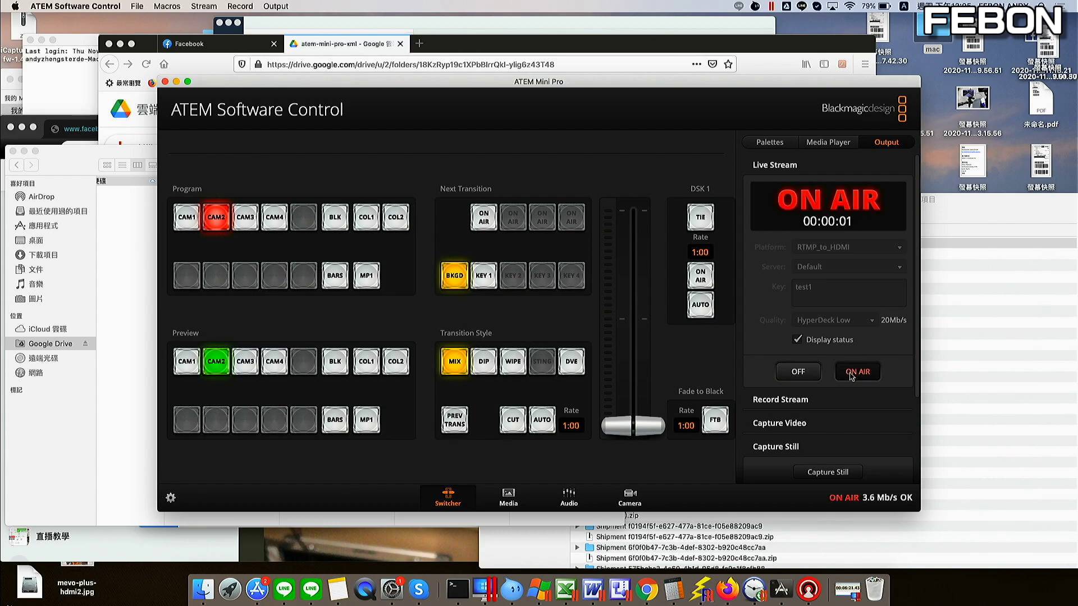